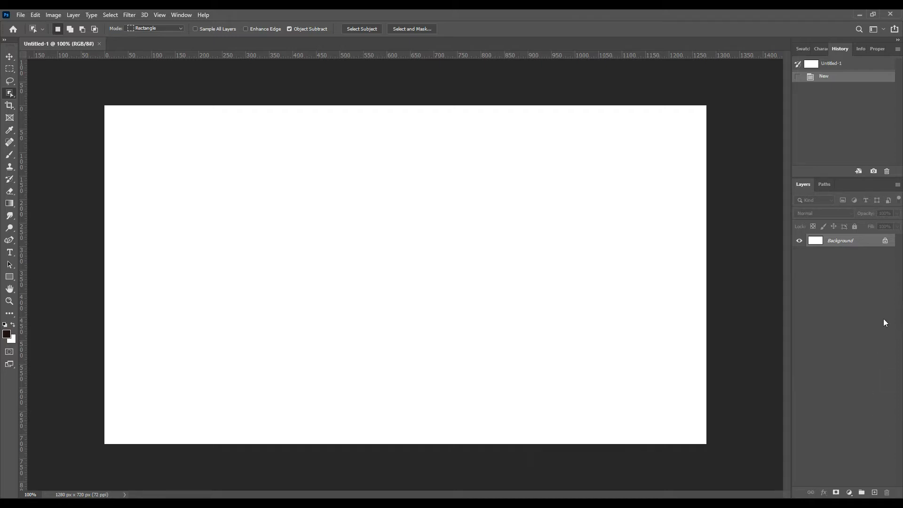
- Convert the blank document's Background into a regular layer and open the photo da.jpg as a separate document
click(885, 241)
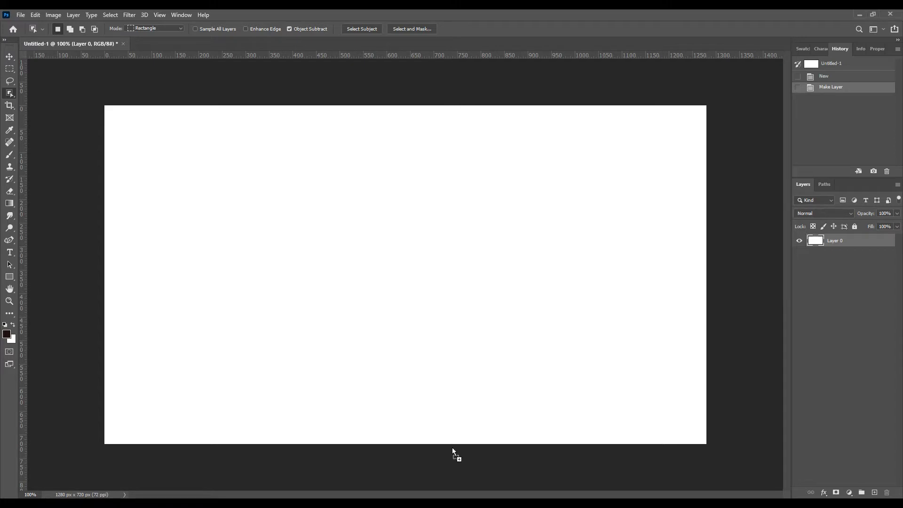
drag(452, 447, 394, 44)
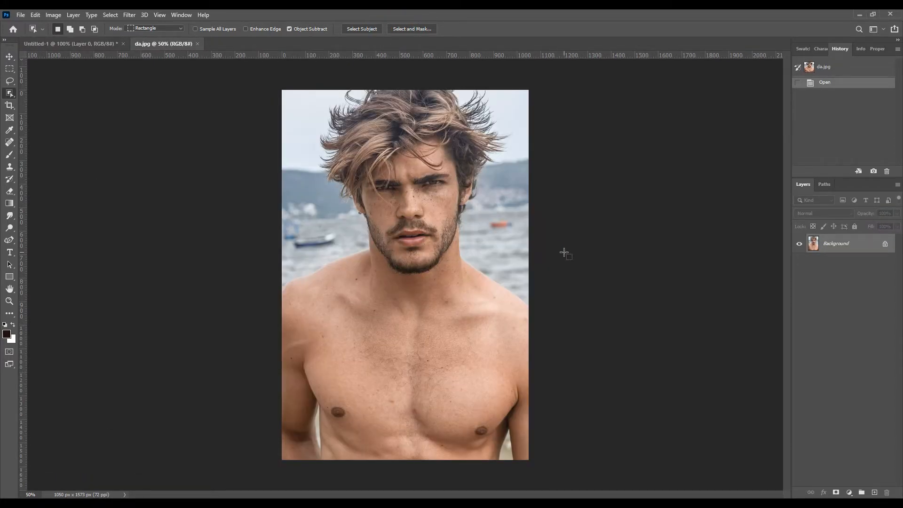
- Unlock the photo's Background layer and duplicate it within da.jpg as Layer 0 copy
click(9, 57)
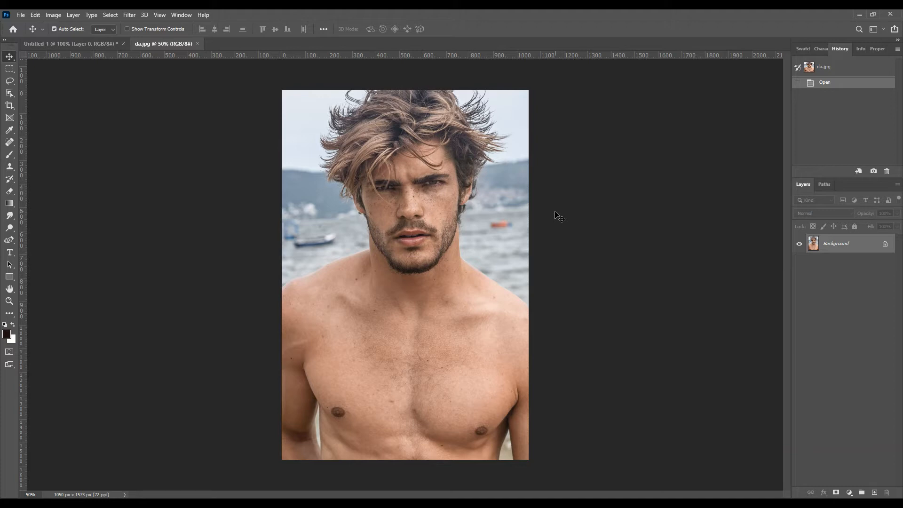
click(884, 245)
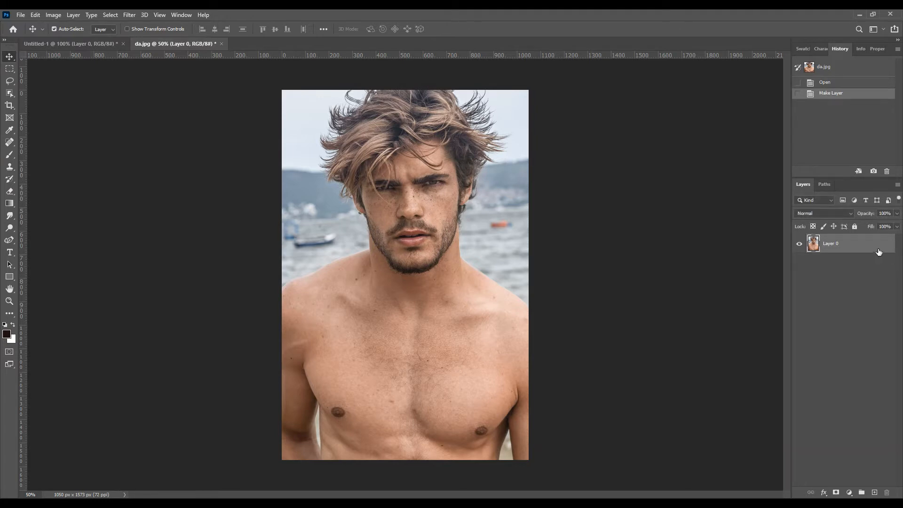
key(ctrl)
right_click(878, 249)
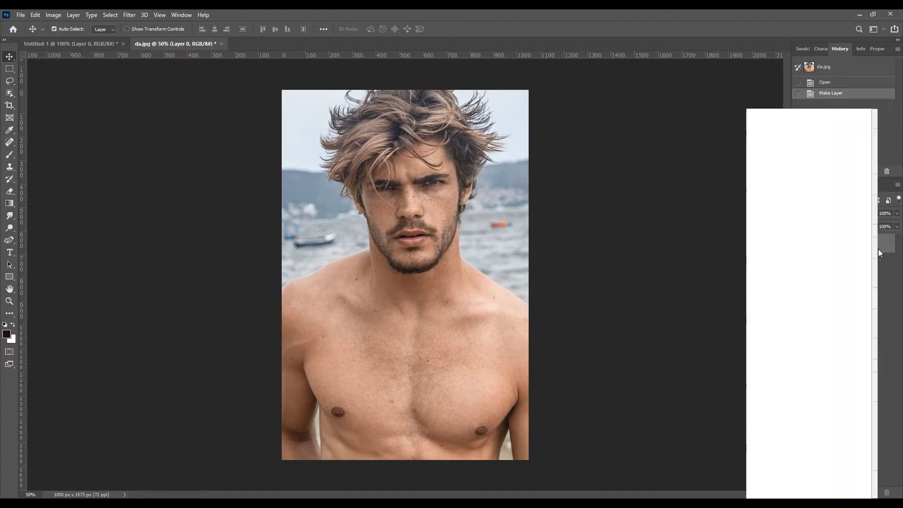
click(794, 151)
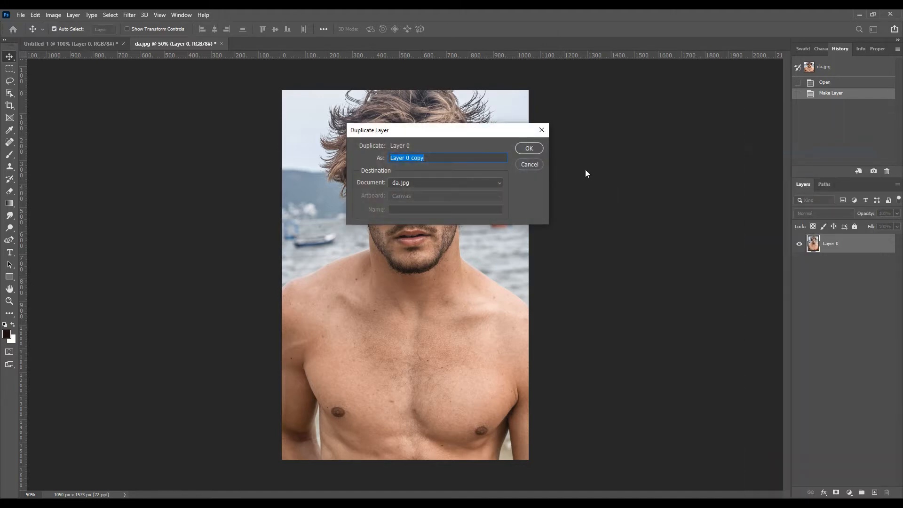
click(528, 148)
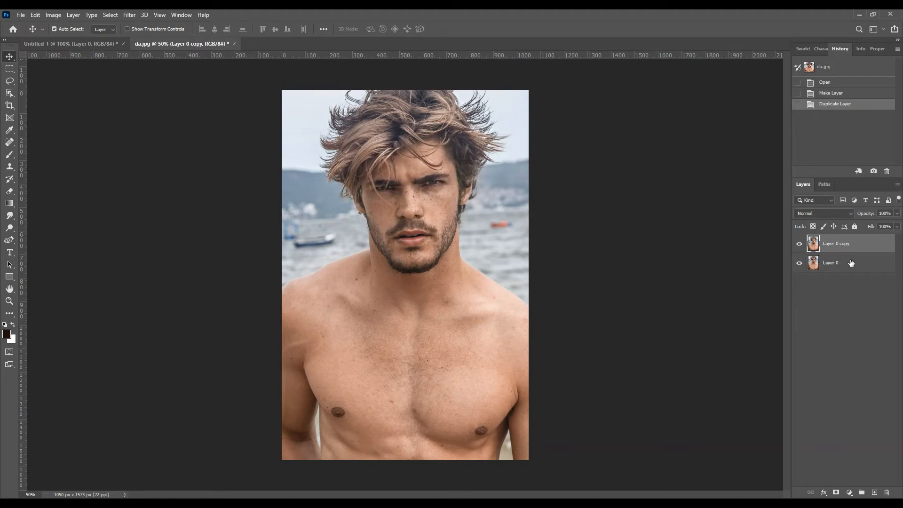
right_click(857, 243)
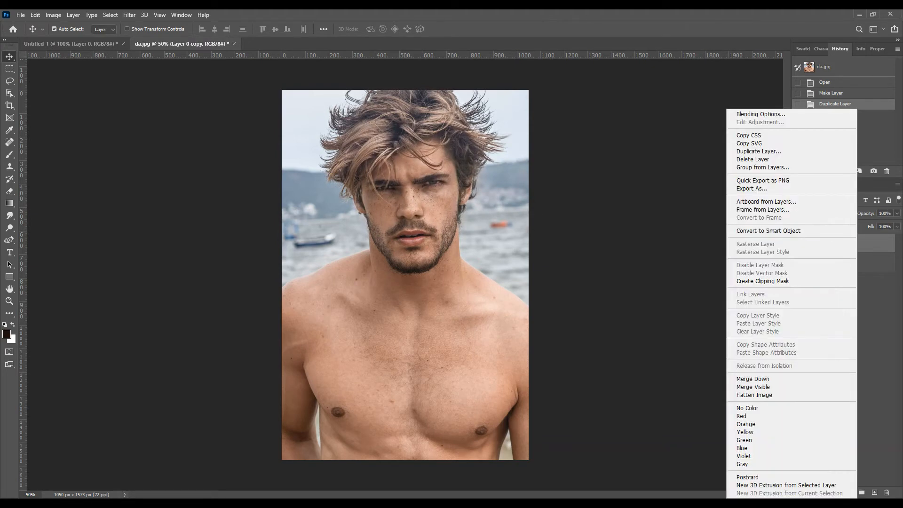
click(827, 160)
key(Return)
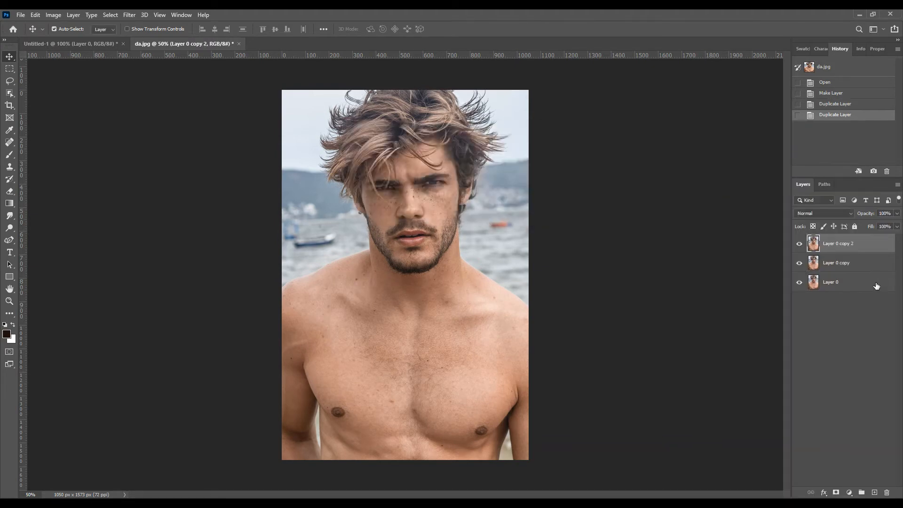
click(799, 244)
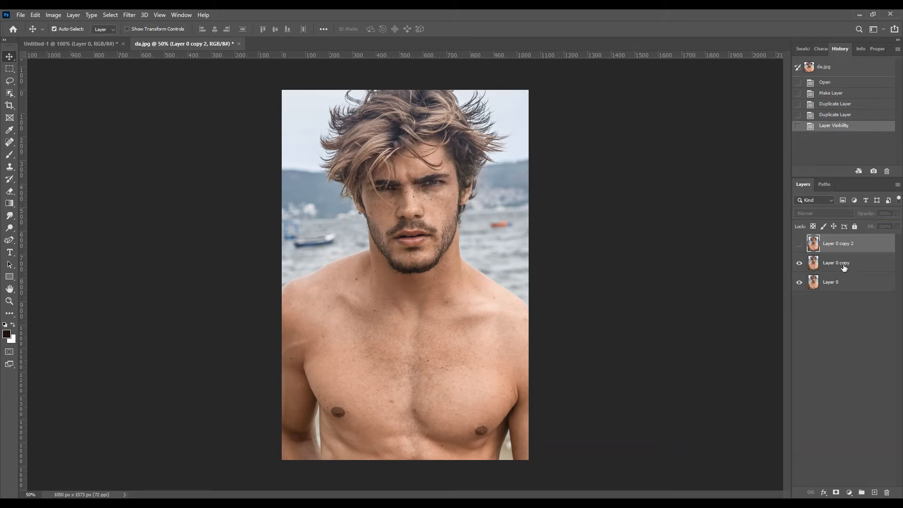
right_click(863, 243)
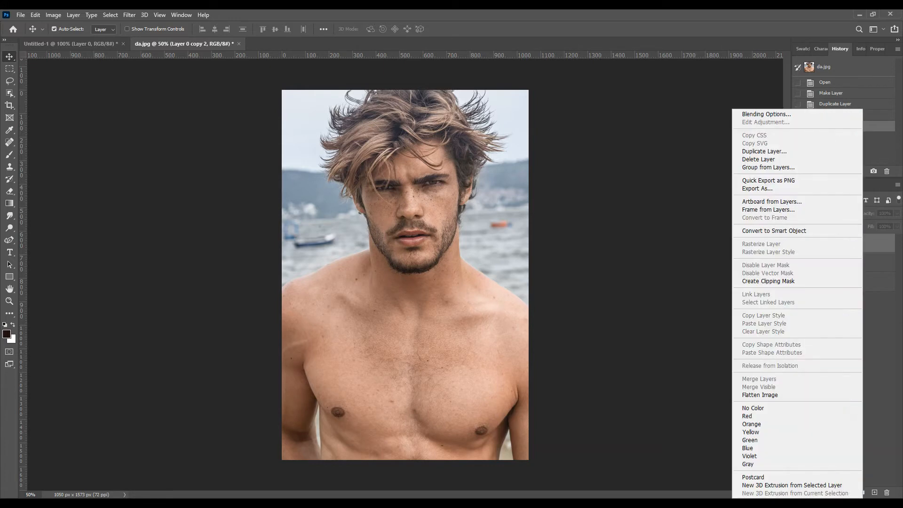
click(757, 159)
key(Return)
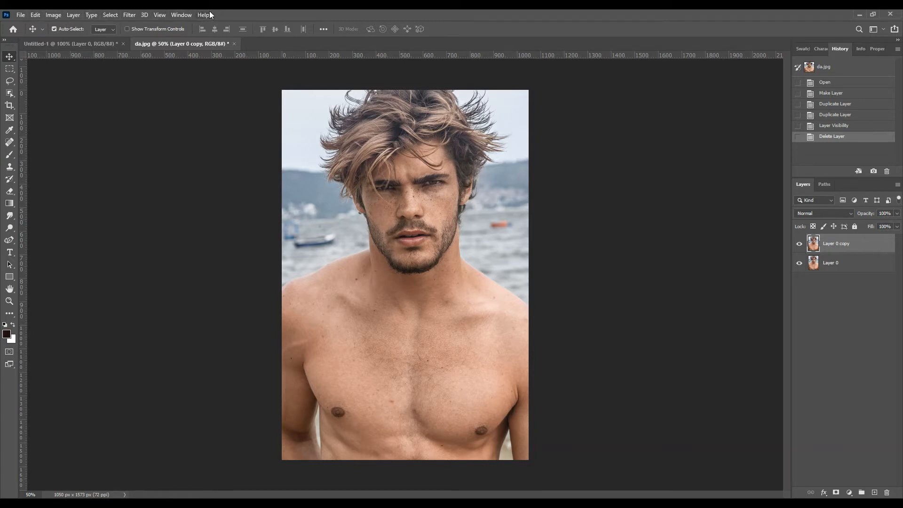
- Start the Oil Paint filter on Layer 0 copy and compare the photo with the preview off and on
click(129, 15)
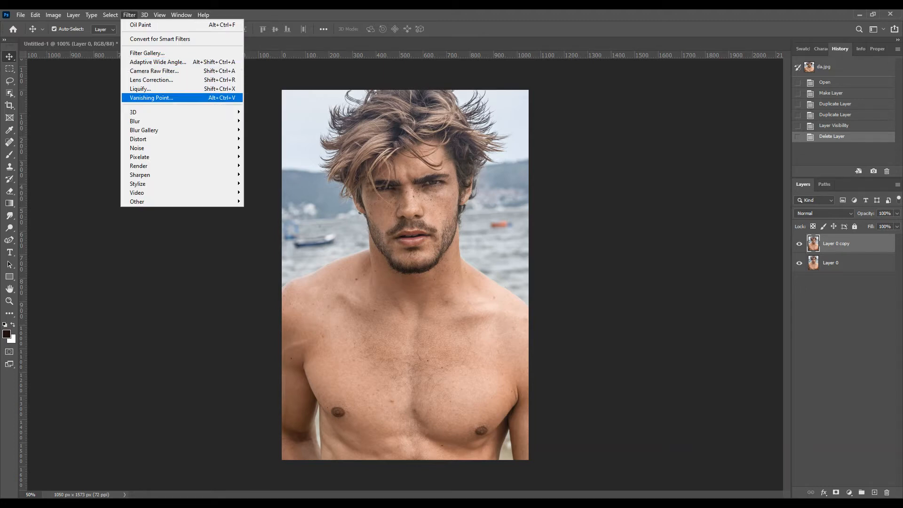
mouse_move(141, 184)
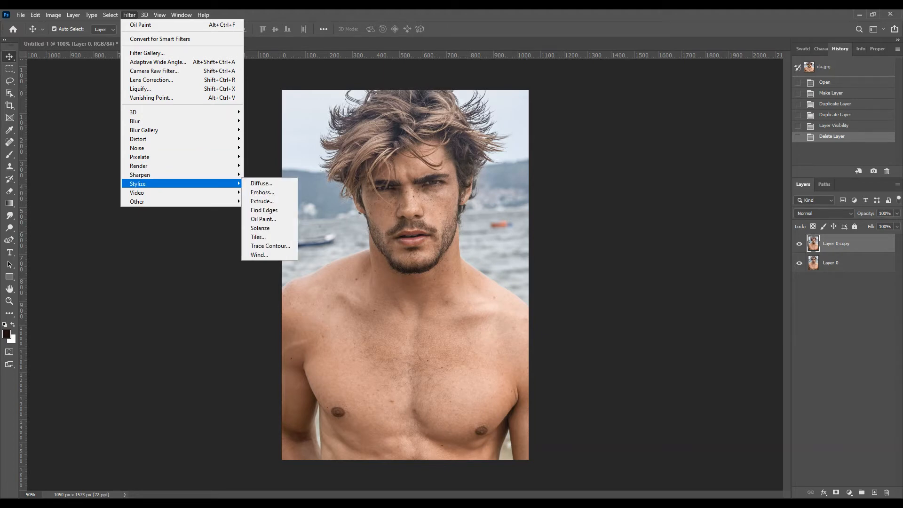
click(262, 219)
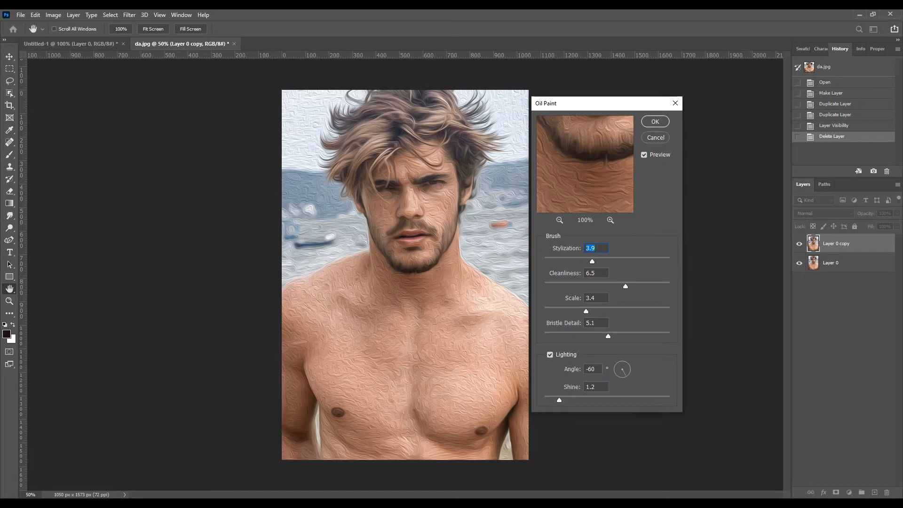
click(644, 154)
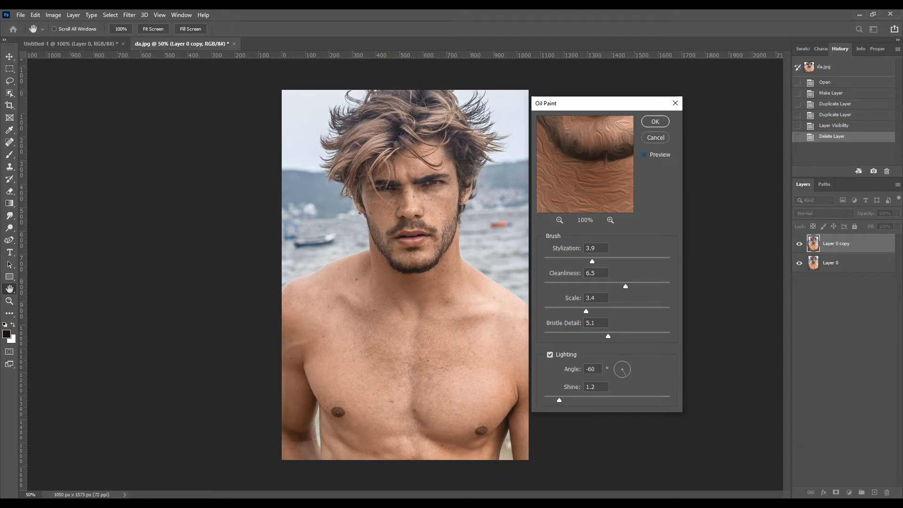
key(p)
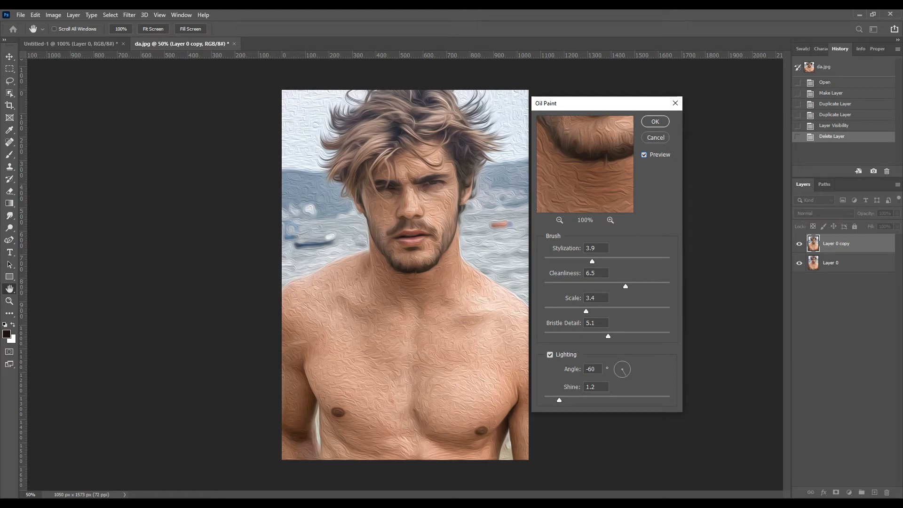
- Set the Oil Paint brush to Stylization 5.5, Cleanliness 7.7 and Scale 2.6
drag(594, 261, 612, 261)
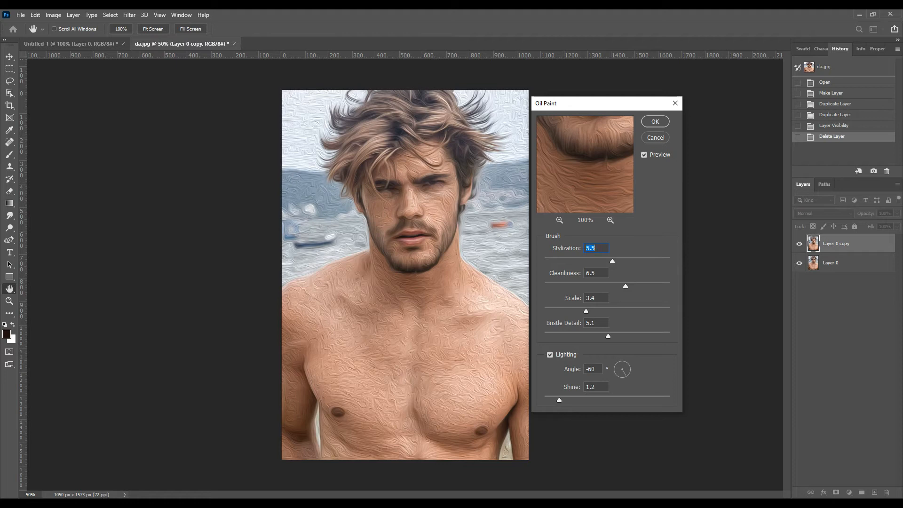
drag(626, 286, 640, 286)
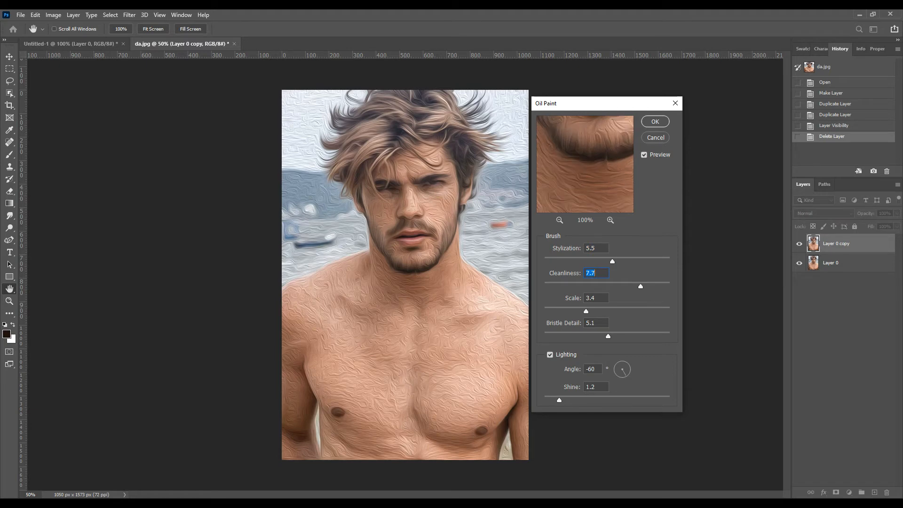
mouse_move(586, 311)
mouse_down()
mouse_move(620, 310)
mouse_move(588, 311)
mouse_up()
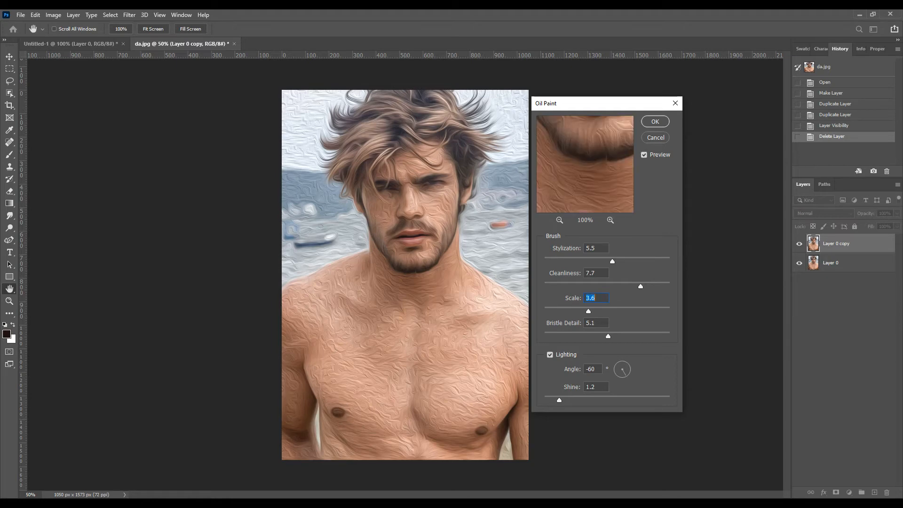
key(shift+Down)
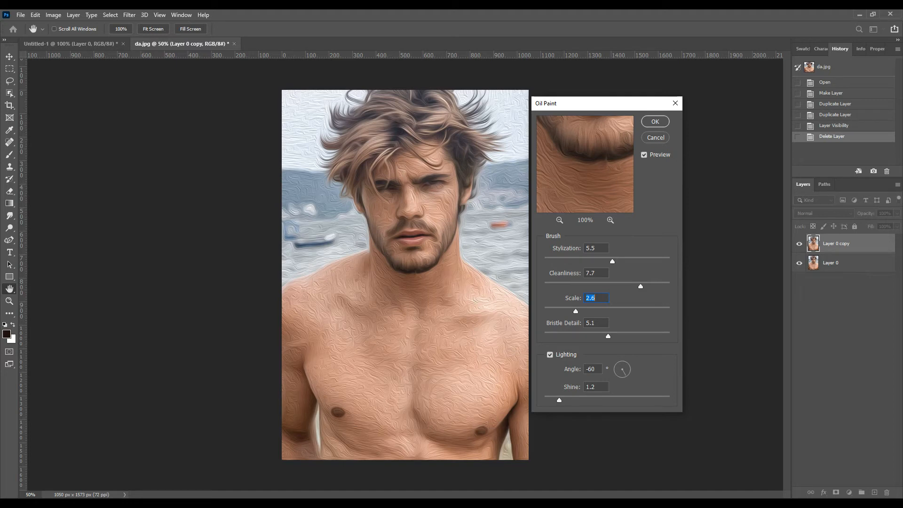
- Raise the Oil Paint Bristle Detail to 7.8 and the lighting Shine to 2.6
drag(608, 335, 641, 336)
mouse_move(559, 400)
mouse_down()
mouse_move(592, 399)
mouse_move(565, 399)
mouse_up()
text(1.2)
double_click(586, 387)
key(Up)
key(Up)
key(Up)
key(Up)
key(Up)
key(Up)
key(Up)
key(Up)
key(Up)
key(Up)
key(Up)
key(Up)
key(Up)
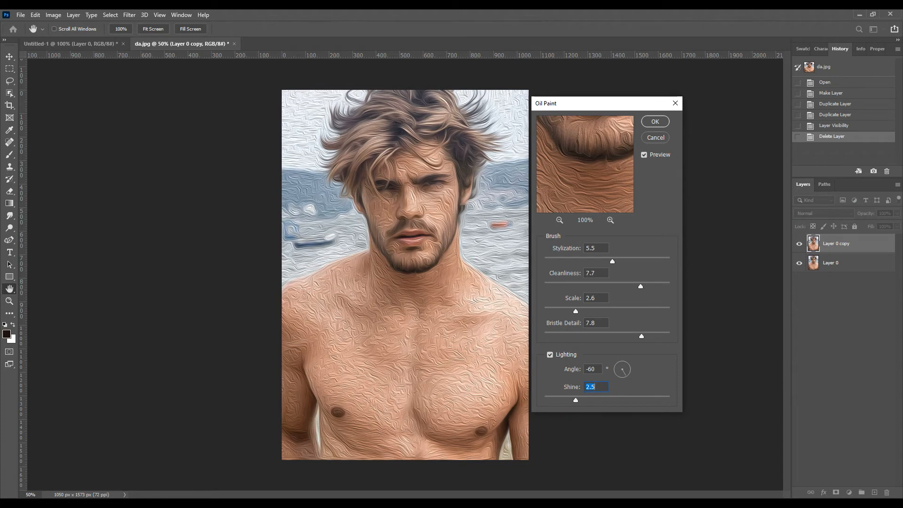
text(2.6)
- Readjust the Oil Paint settings to Cleanliness 6.1, Stylization 6.5, Bristle Detail 6.3 and Shine 2.1
drag(640, 286, 590, 260)
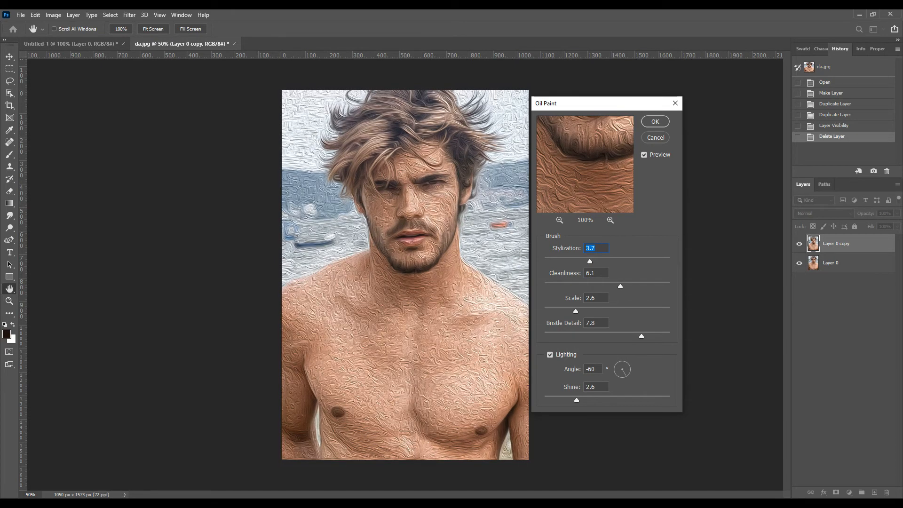
drag(589, 261, 625, 261)
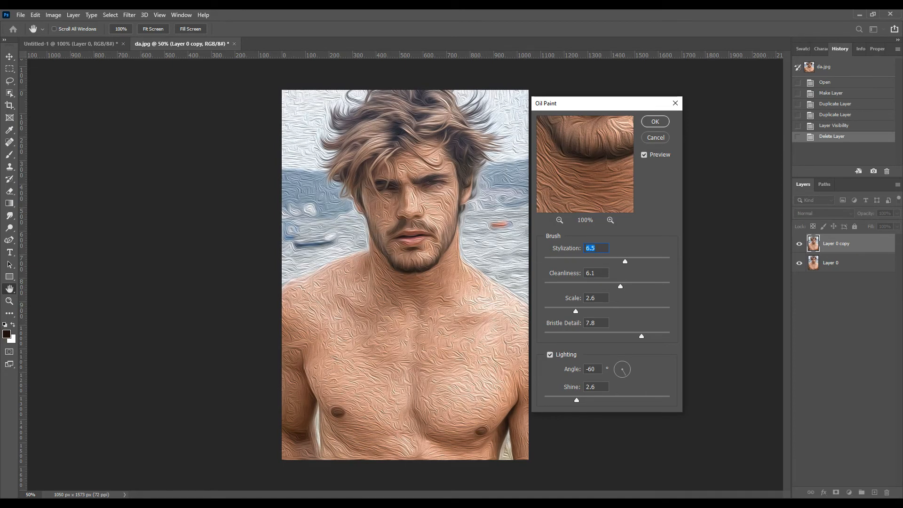
drag(640, 335, 623, 335)
drag(576, 399, 571, 400)
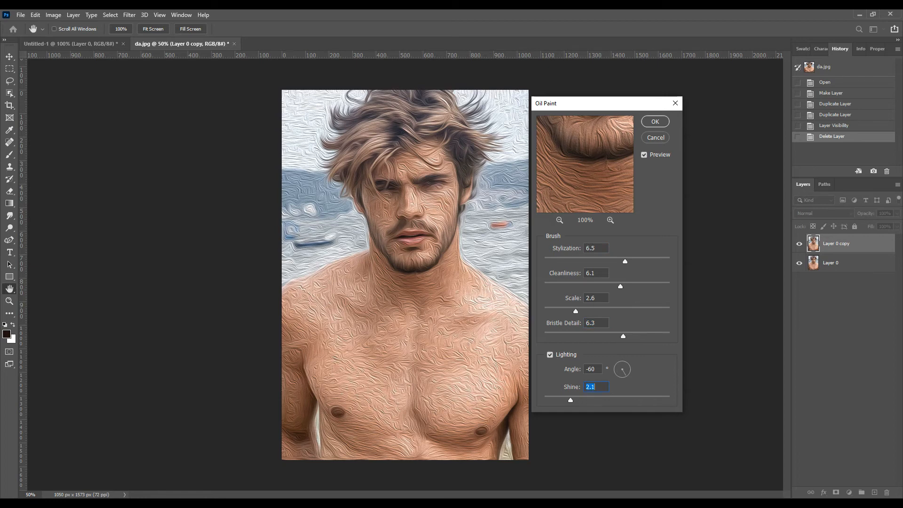